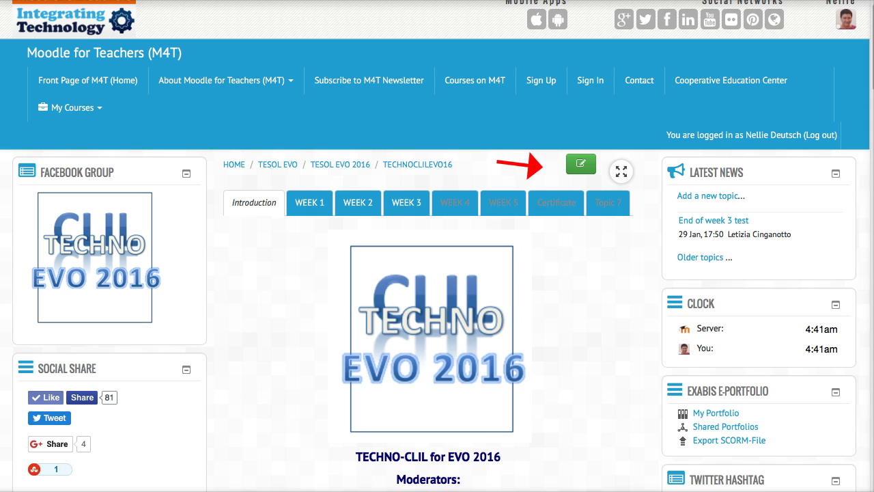
- Turn on editing for the TECHNOCLILEVO16 course and open its Week 3 section
{"action": "left_click", "coordinate": [581, 164]}
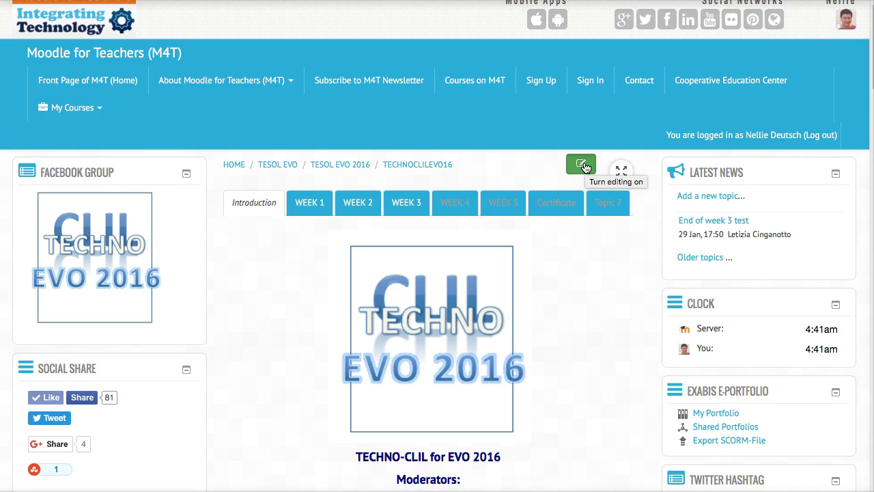
{"action": "left_click", "coordinate": [585, 166]}
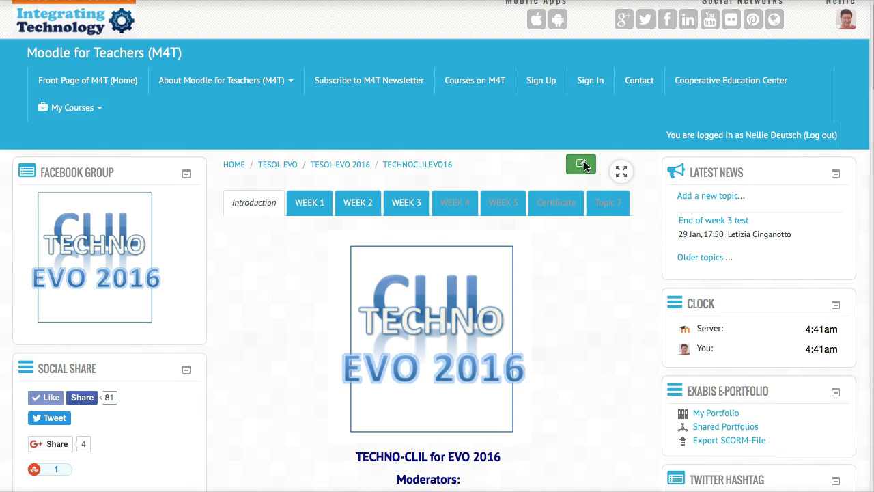
{"action": "left_click", "coordinate": [287, 449]}
{"action": "left_click", "coordinate": [411, 227]}
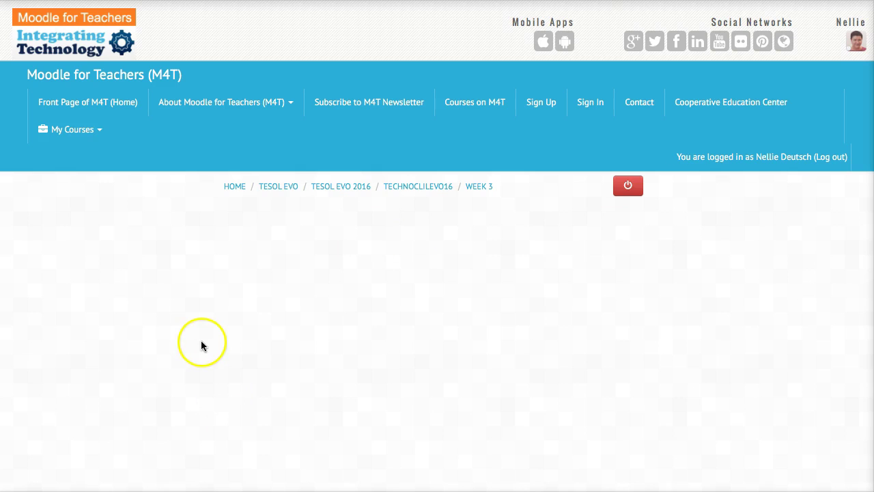
- Open the End of Week 3 Test from the Week 3 task list
{"action": "scroll", "coordinate": [110, 318], "scroll_direction": "down", "scroll_amount": 5}
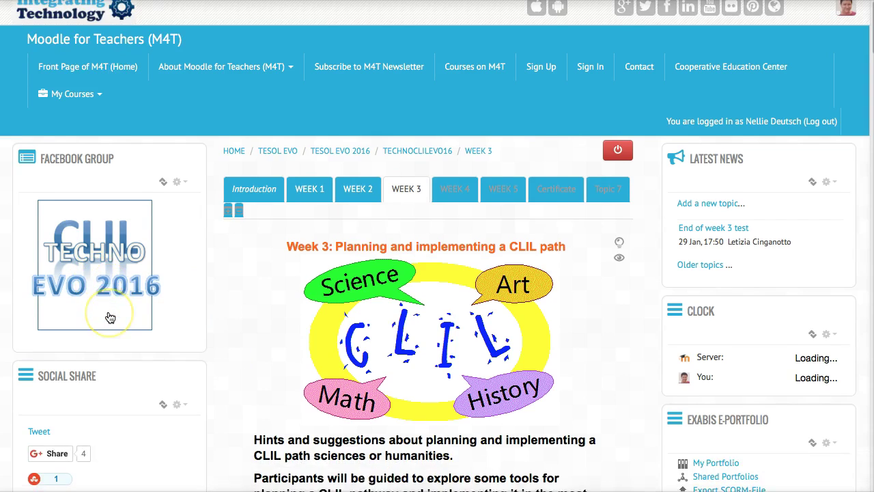
{"action": "scroll", "coordinate": [109, 317], "scroll_direction": "down", "scroll_amount": 15}
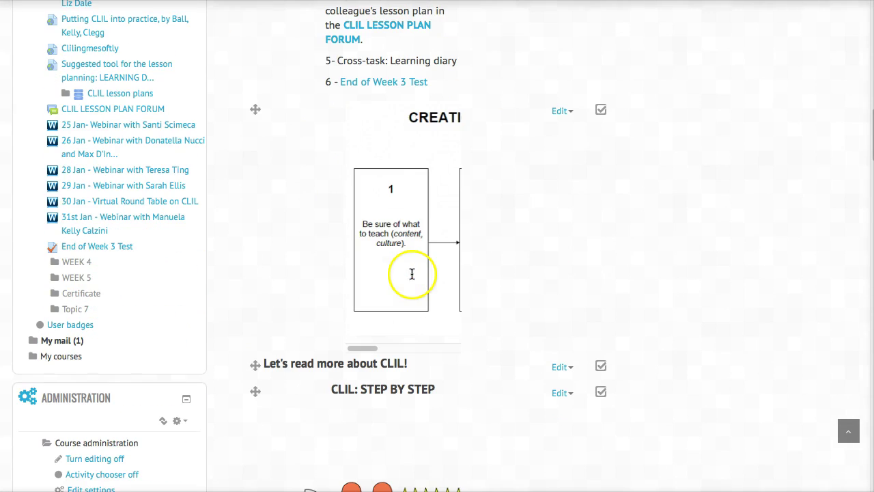
{"action": "left_click", "coordinate": [386, 84]}
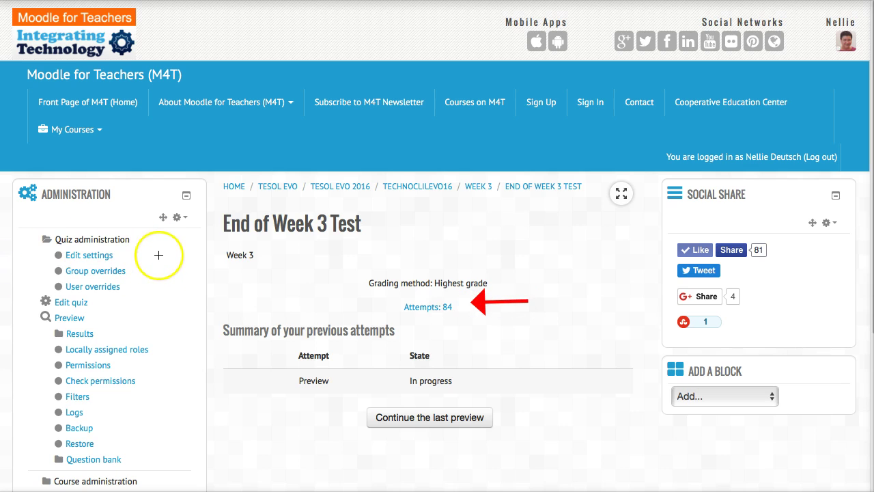
{"action": "left_click", "coordinate": [128, 255]}
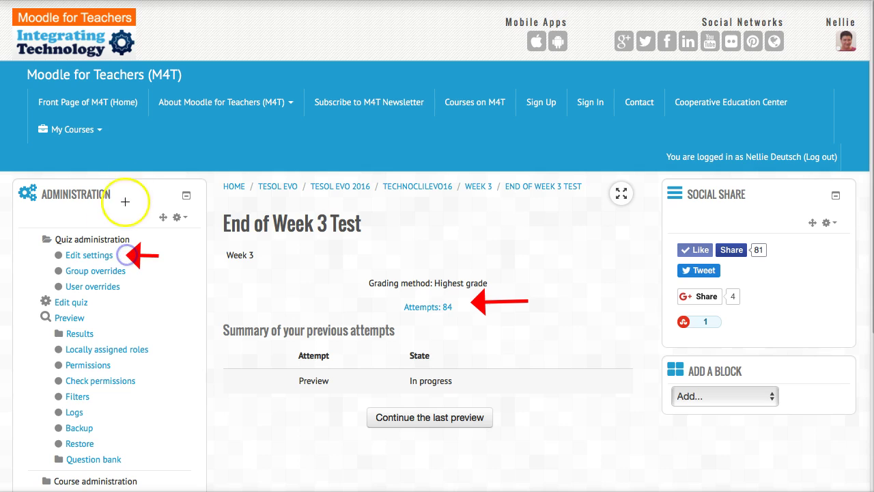
{"action": "left_click", "coordinate": [120, 230]}
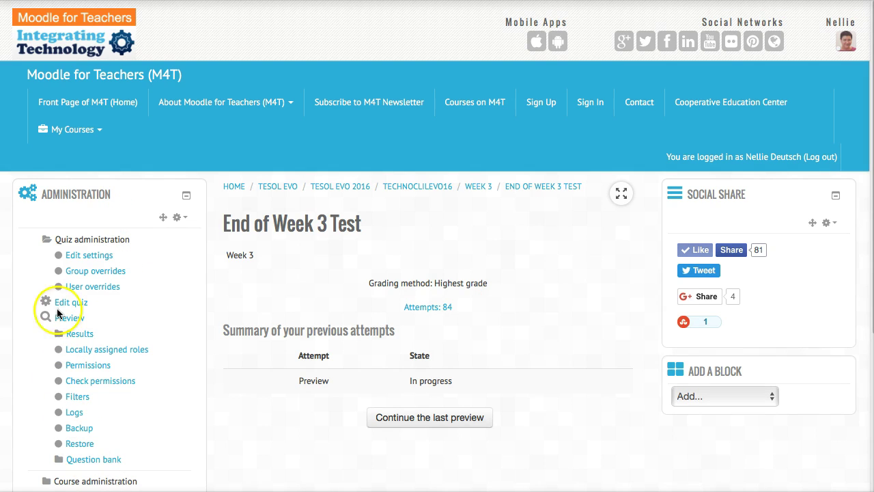
{"action": "left_click", "coordinate": [99, 301]}
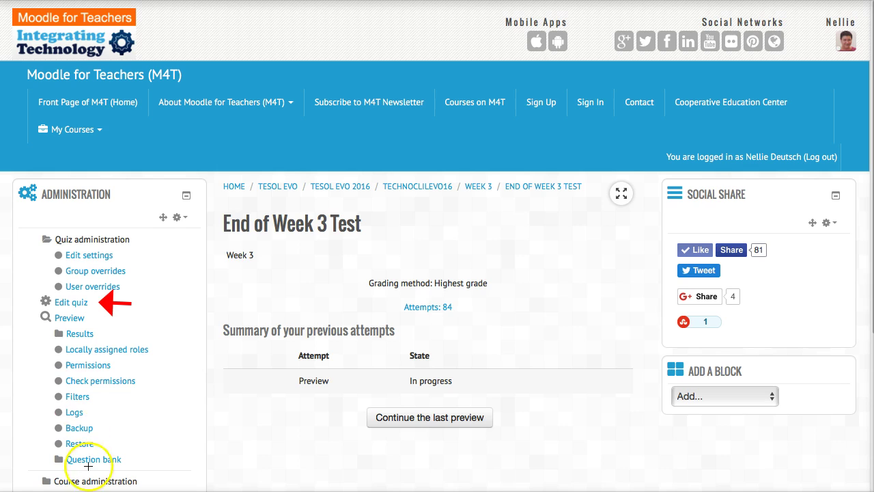
{"action": "left_click", "coordinate": [16, 315]}
{"action": "left_click_drag", "start_coordinate": [15, 316], "coordinate": [39, 317]}
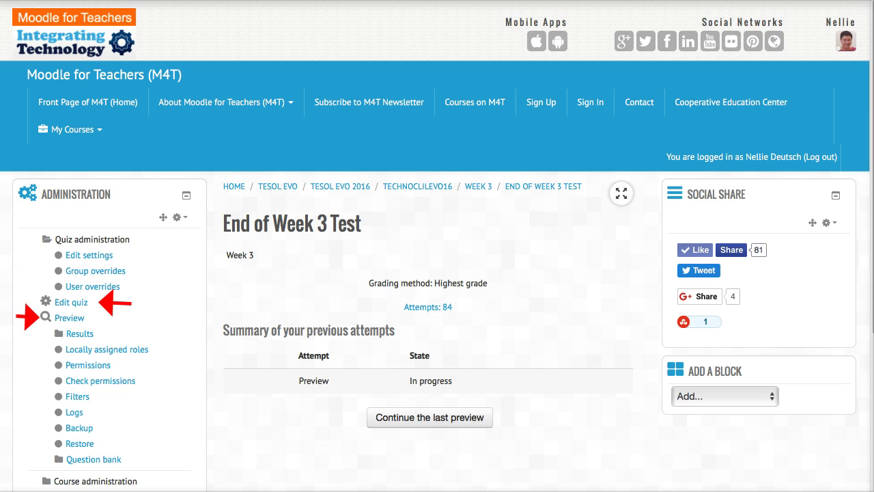
{"action": "key", "text": "Escape"}
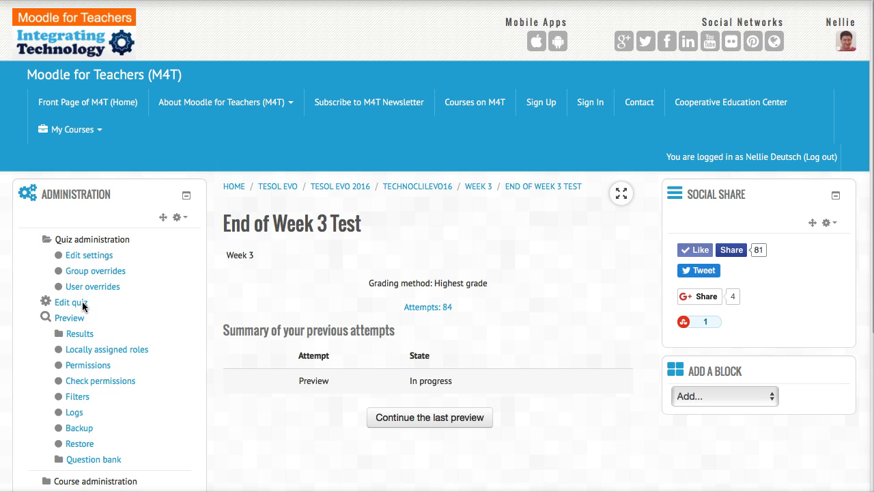
- Open the End of Week 3 Test for quiz editing and review its list of questions and their marks
{"action": "left_click", "coordinate": [82, 306]}
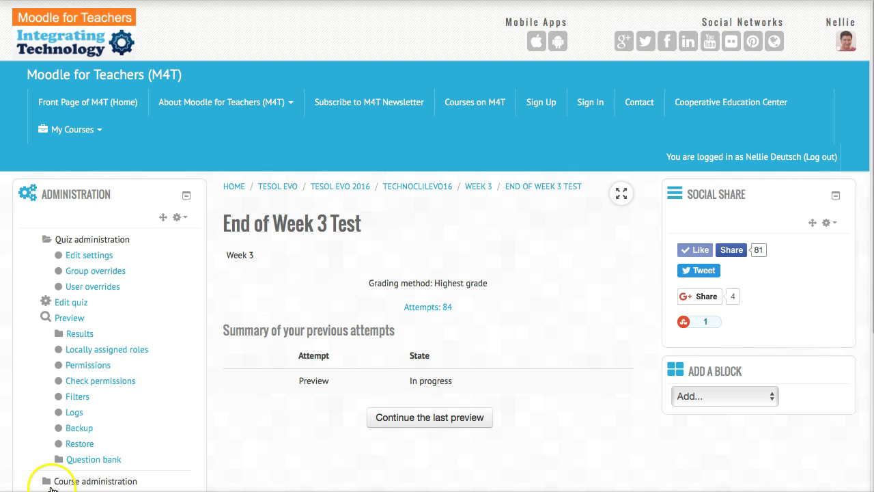
{"action": "scroll", "coordinate": [455, 341], "scroll_direction": "down", "scroll_amount": 1}
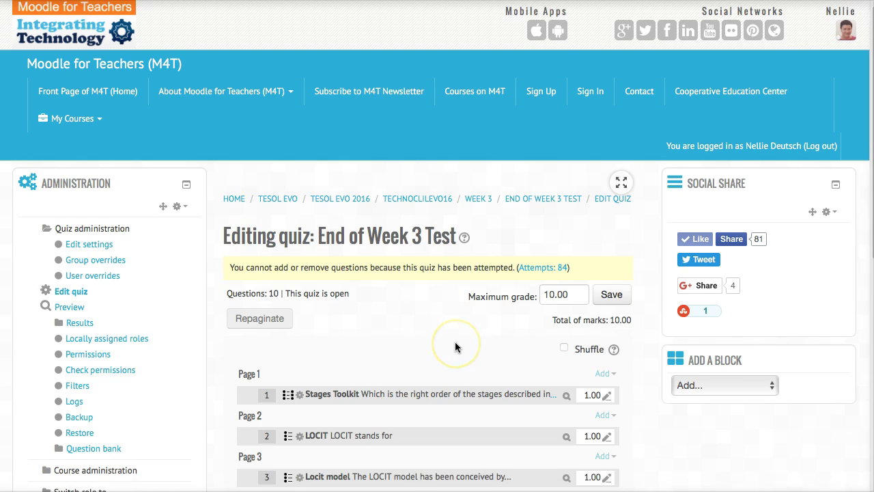
{"action": "scroll", "coordinate": [455, 346], "scroll_direction": "down", "scroll_amount": 5}
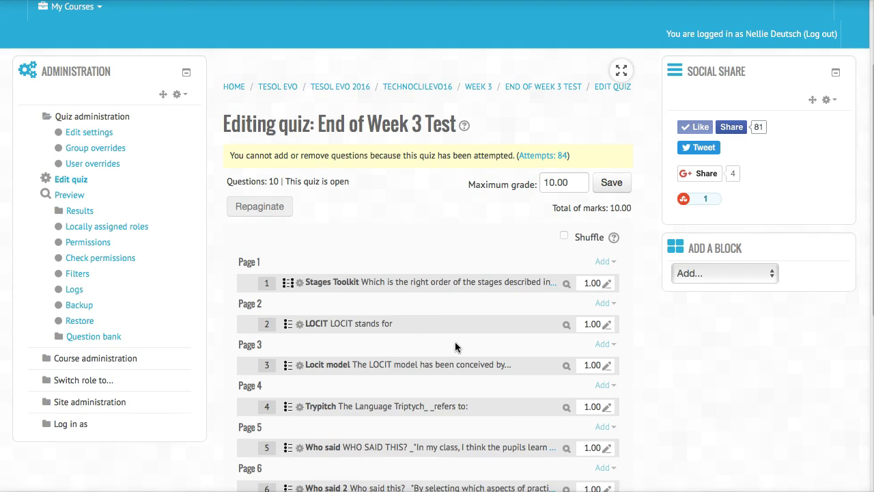
{"action": "scroll", "coordinate": [455, 347], "scroll_direction": "down", "scroll_amount": 2}
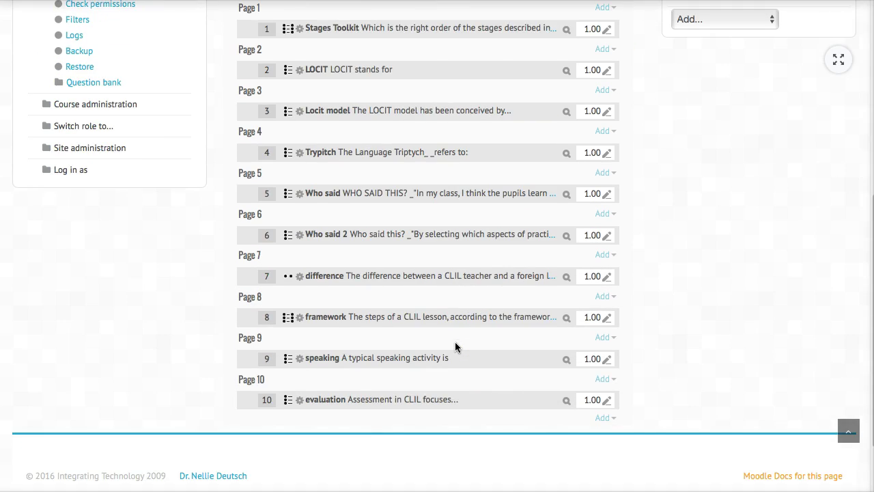
{"action": "scroll", "coordinate": [463, 344], "scroll_direction": "up", "scroll_amount": 7}
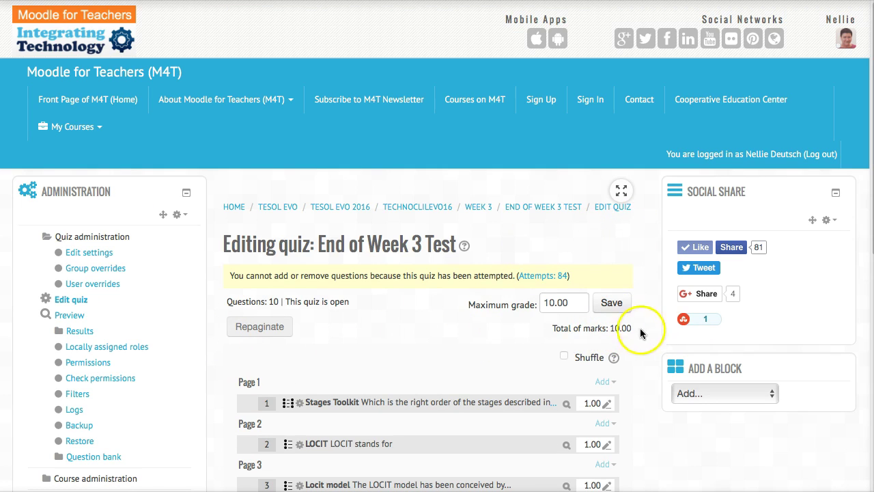
{"action": "scroll", "coordinate": [592, 328], "scroll_direction": "down", "scroll_amount": 3}
{"action": "scroll", "coordinate": [592, 329], "scroll_direction": "down", "scroll_amount": 6}
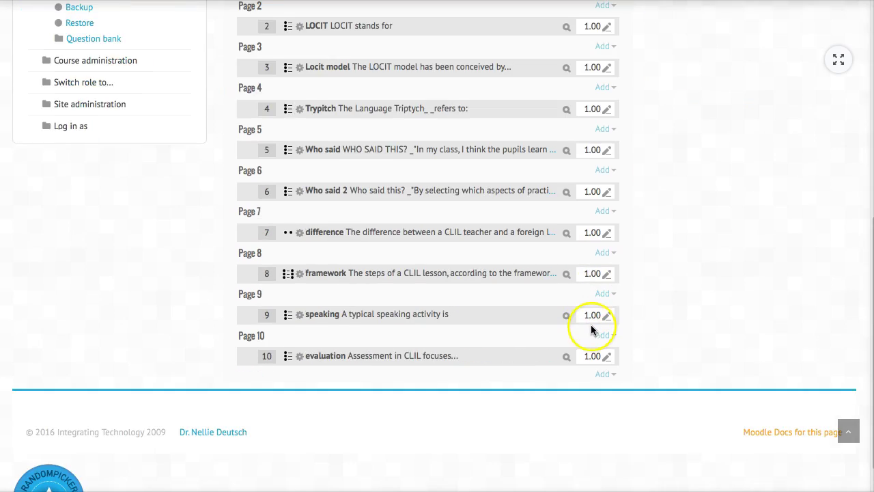
{"action": "scroll", "coordinate": [125, 205], "scroll_direction": "up", "scroll_amount": 5}
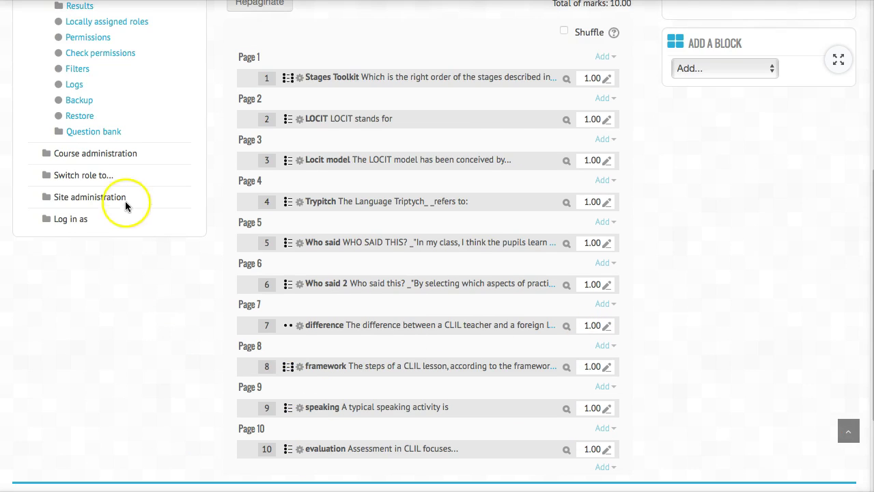
- Open the Trypitch question on page 4 of the quiz for editing
{"action": "left_click", "coordinate": [125, 198]}
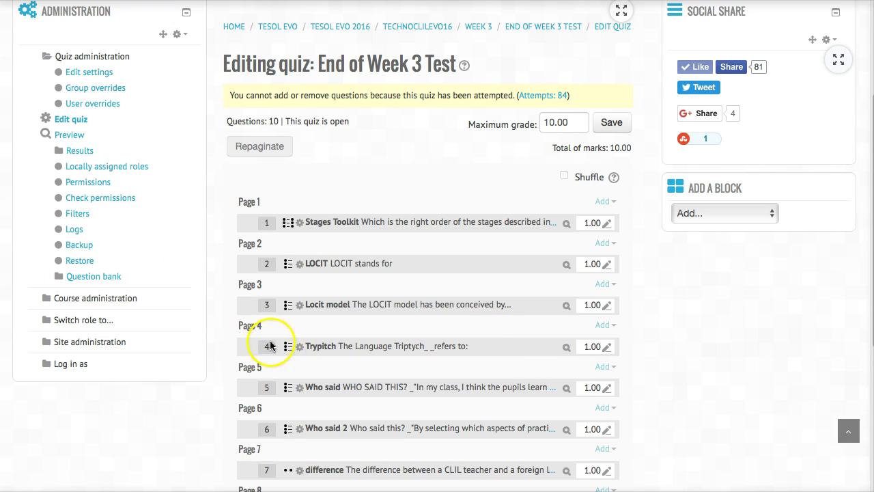
{"action": "left_click", "coordinate": [317, 347]}
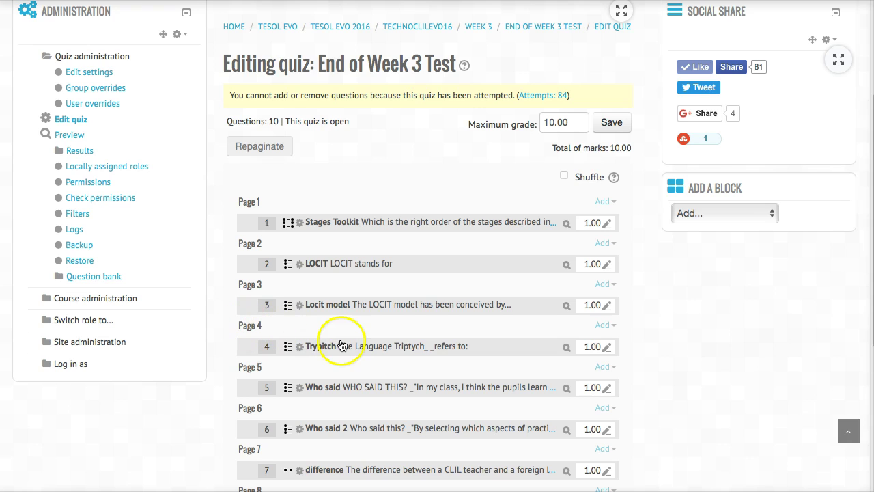
{"action": "left_click", "coordinate": [335, 346]}
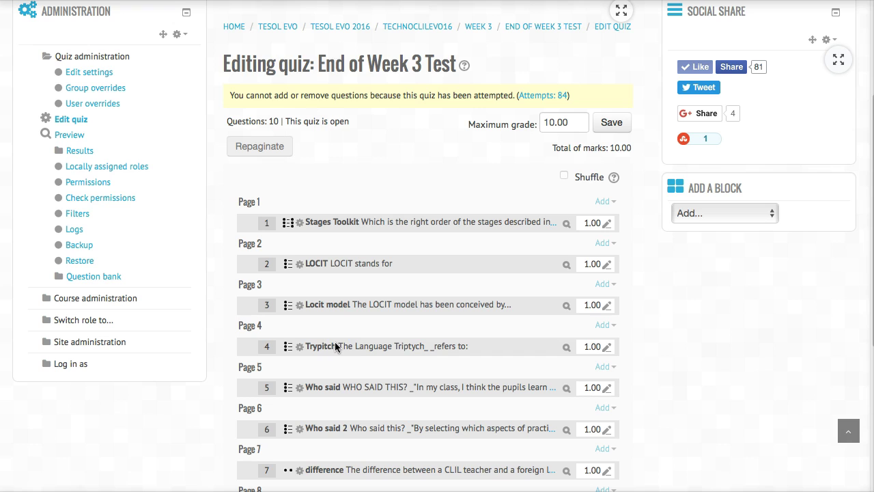
{"action": "left_click", "coordinate": [329, 347]}
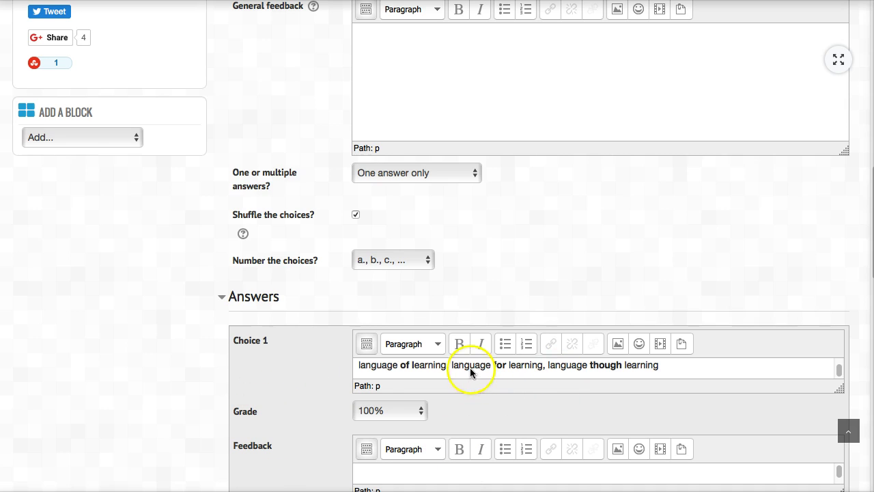
- Correct the spelling of the bold word to "through" in the answer texts of Choice 1 and Choice 2
{"action": "left_click", "coordinate": [600, 367]}
{"action": "type", "text": "r"}
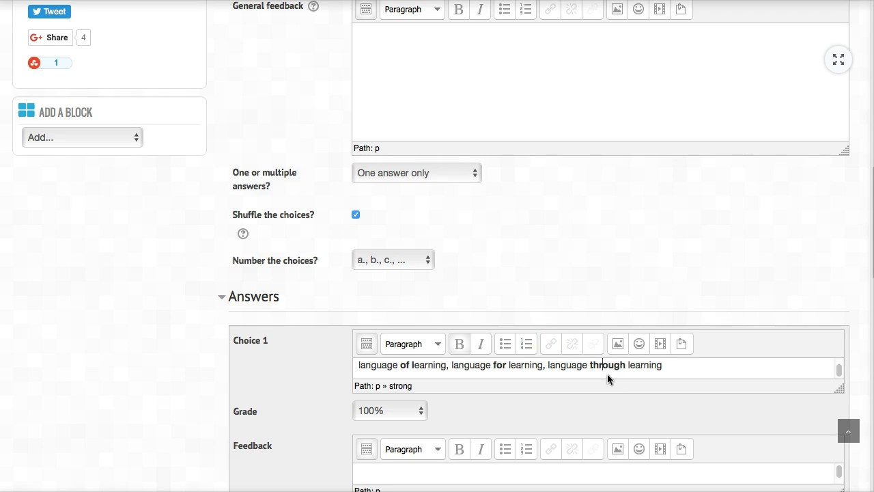
{"action": "scroll", "coordinate": [588, 342], "scroll_direction": "down", "scroll_amount": 5}
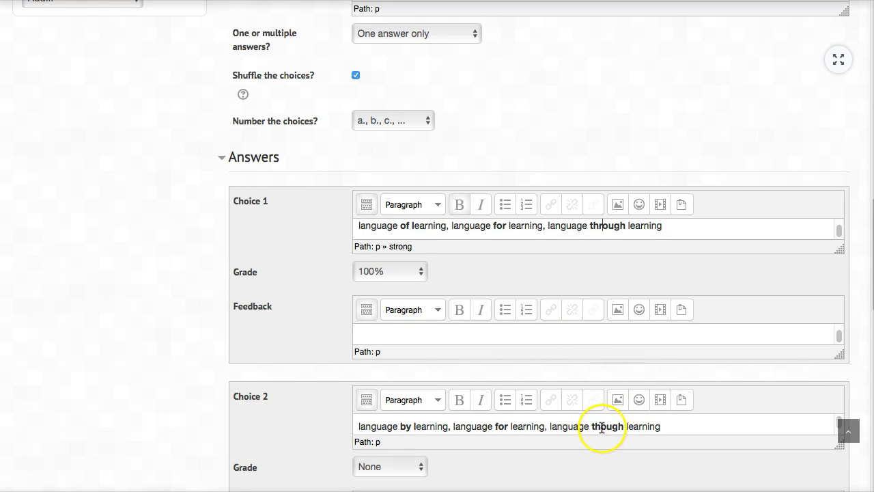
{"action": "left_click", "coordinate": [599, 427]}
{"action": "type", "text": "r"}
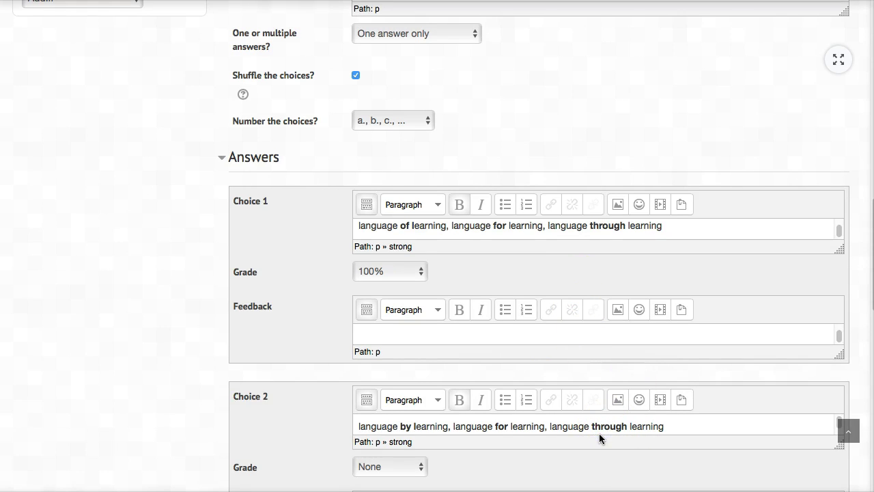
- Check the wording of Choice 3 and save the changes to the Trypitch question
{"action": "scroll", "coordinate": [579, 431], "scroll_direction": "down", "scroll_amount": 4}
{"action": "scroll", "coordinate": [577, 425], "scroll_direction": "down", "scroll_amount": 2}
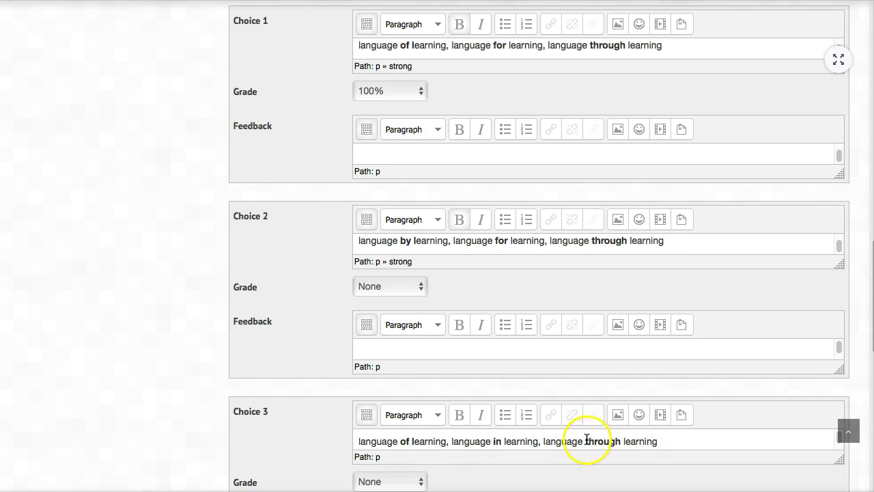
{"action": "scroll", "coordinate": [590, 424], "scroll_direction": "down", "scroll_amount": 10}
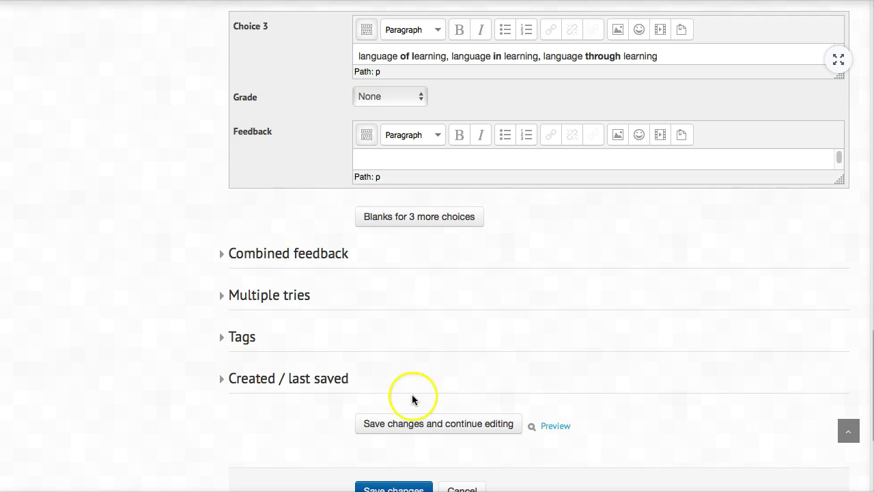
{"action": "scroll", "coordinate": [420, 300], "scroll_direction": "down", "scroll_amount": 3}
{"action": "scroll", "coordinate": [420, 307], "scroll_direction": "down", "scroll_amount": 1}
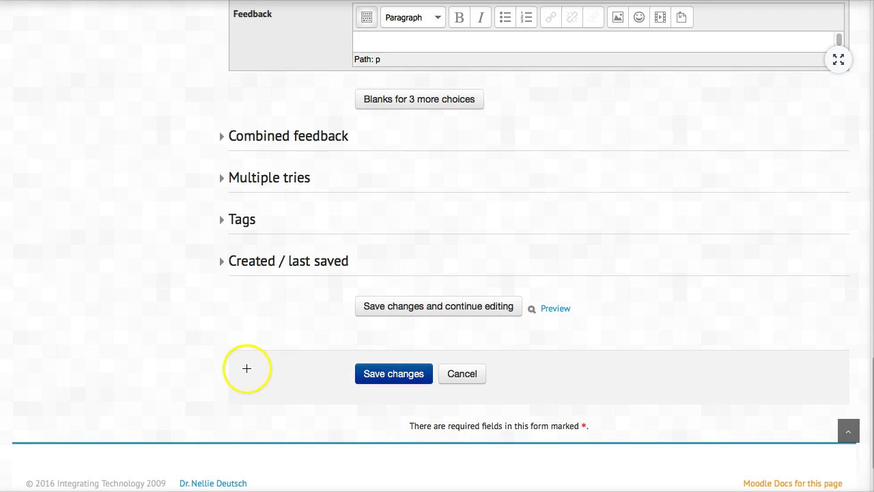
{"action": "left_click_drag", "start_coordinate": [244, 369], "coordinate": [342, 368]}
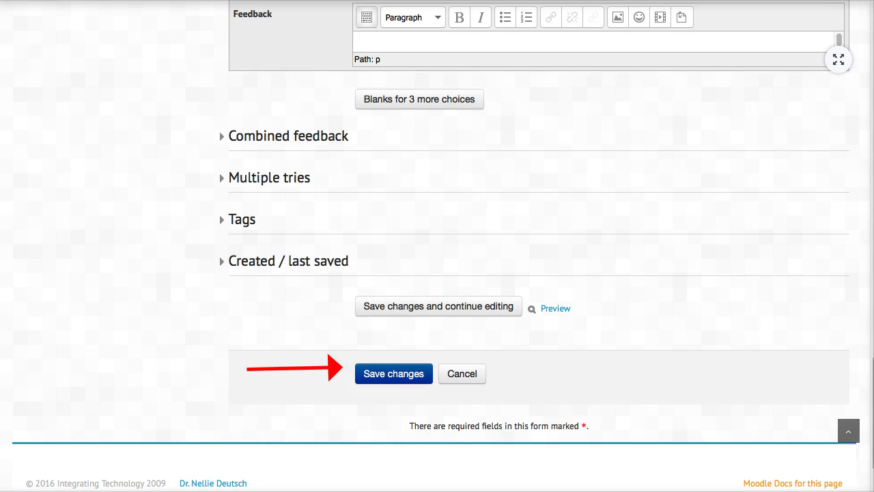
{"action": "left_click", "coordinate": [399, 376]}
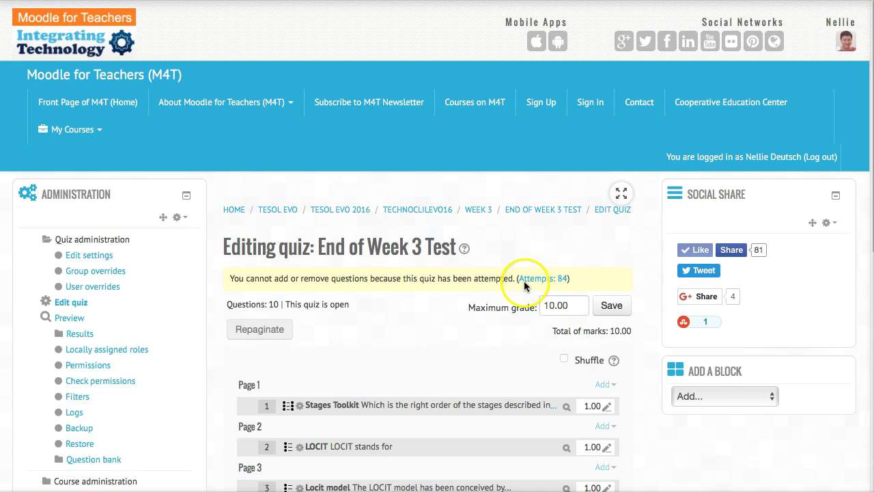
- Reopen the Trypitch question for editing and preview it
{"action": "scroll", "coordinate": [471, 314], "scroll_direction": "down", "scroll_amount": 5}
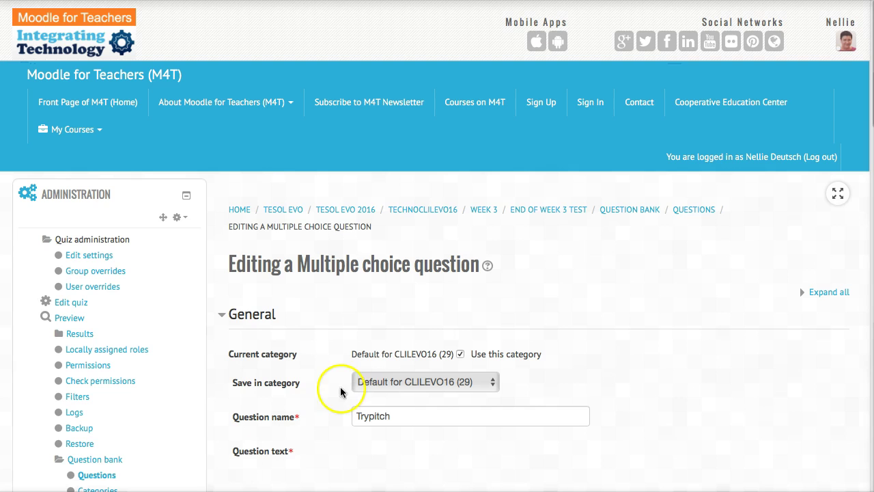
{"action": "scroll", "coordinate": [352, 383], "scroll_direction": "down", "scroll_amount": 5}
{"action": "scroll", "coordinate": [389, 377], "scroll_direction": "down", "scroll_amount": 15}
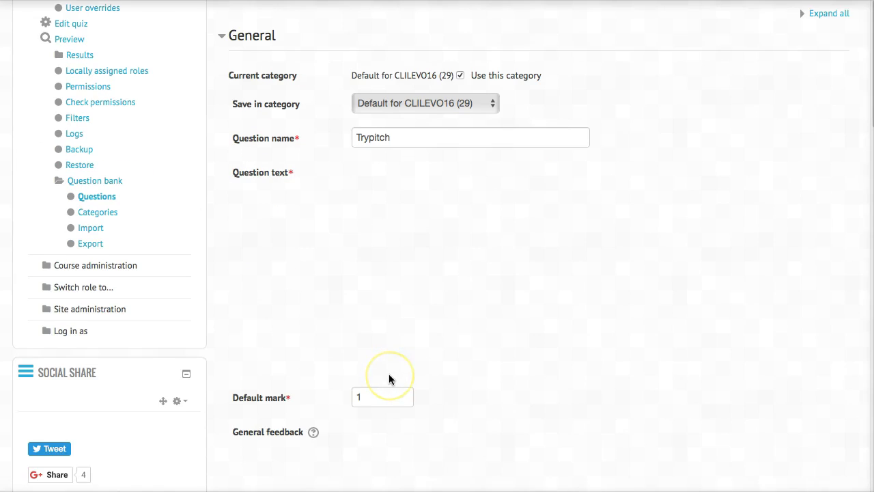
{"action": "scroll", "coordinate": [389, 379], "scroll_direction": "down", "scroll_amount": 2}
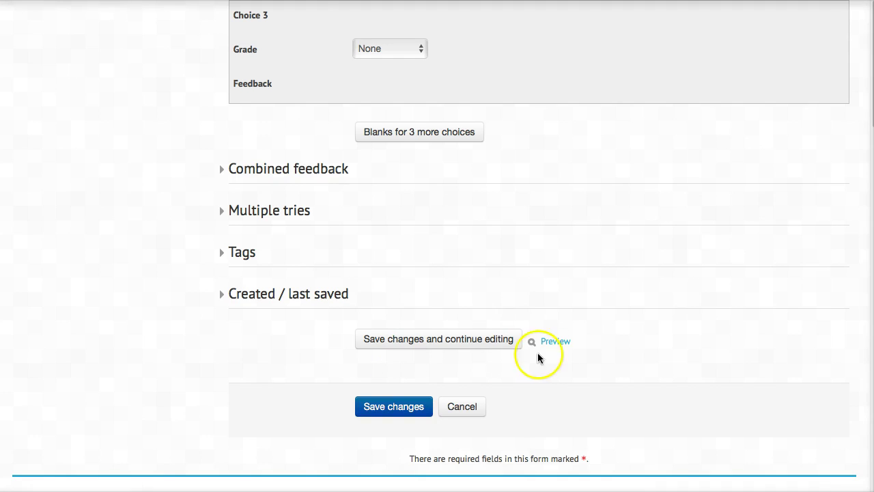
{"action": "left_click", "coordinate": [555, 343]}
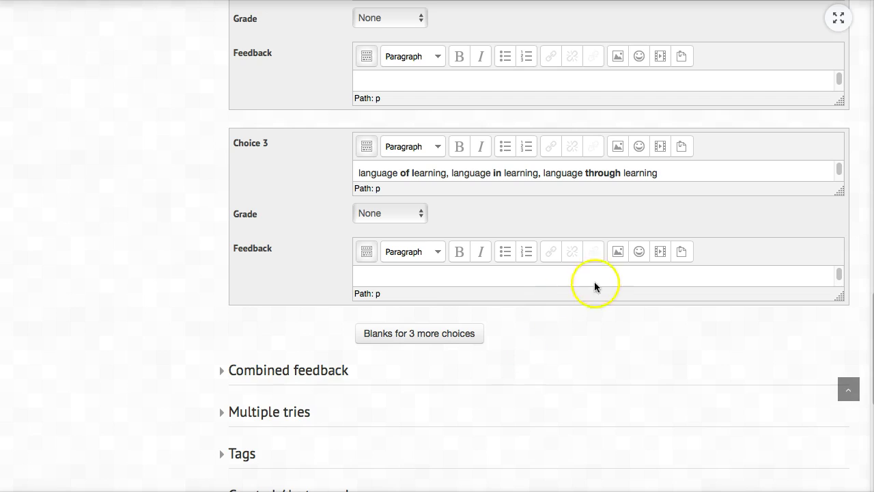
{"action": "scroll", "coordinate": [594, 286], "scroll_direction": "down", "scroll_amount": 4}
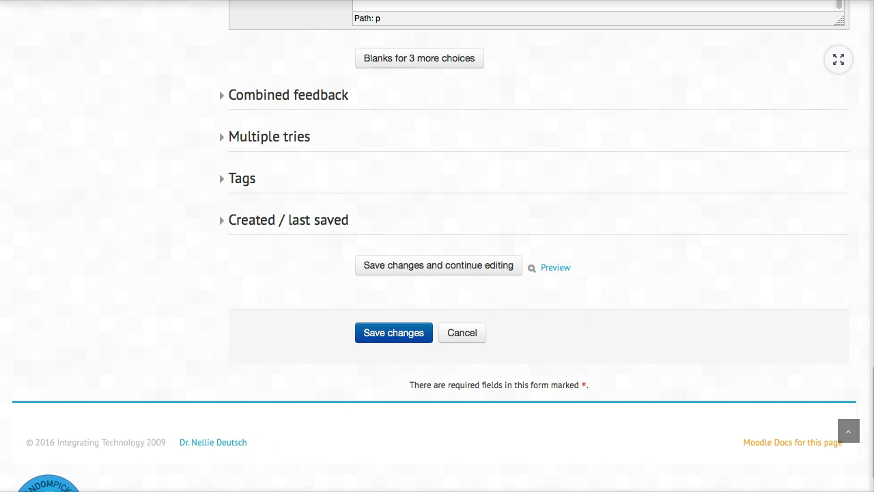
{"action": "left_click_drag", "start_coordinate": [632, 257], "coordinate": [593, 268]}
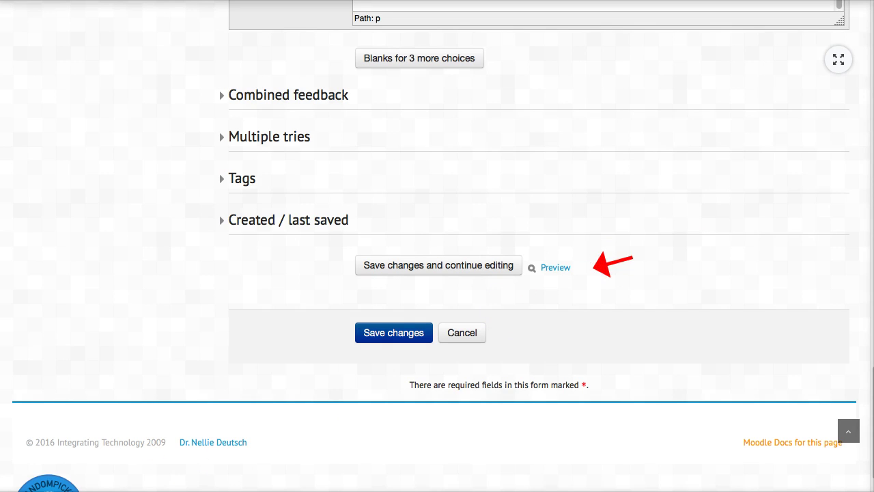
{"action": "left_click", "coordinate": [557, 267]}
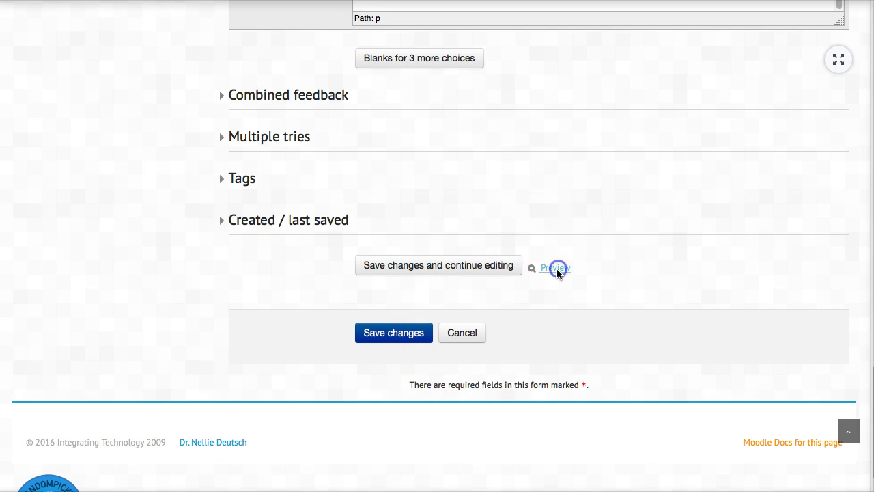